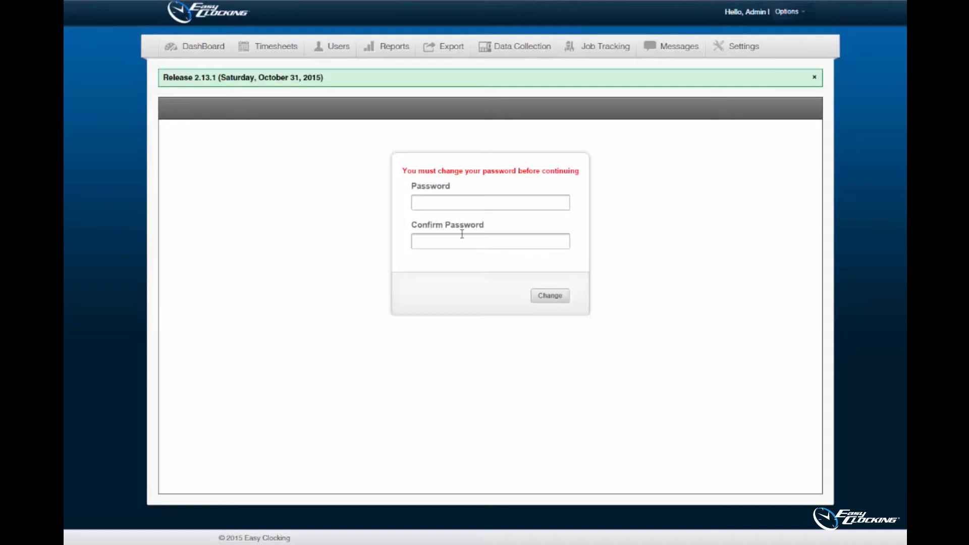
Step: Set a new account password by filling in the password and confirmation fields, and submit the change
click(445, 208)
text(*******)
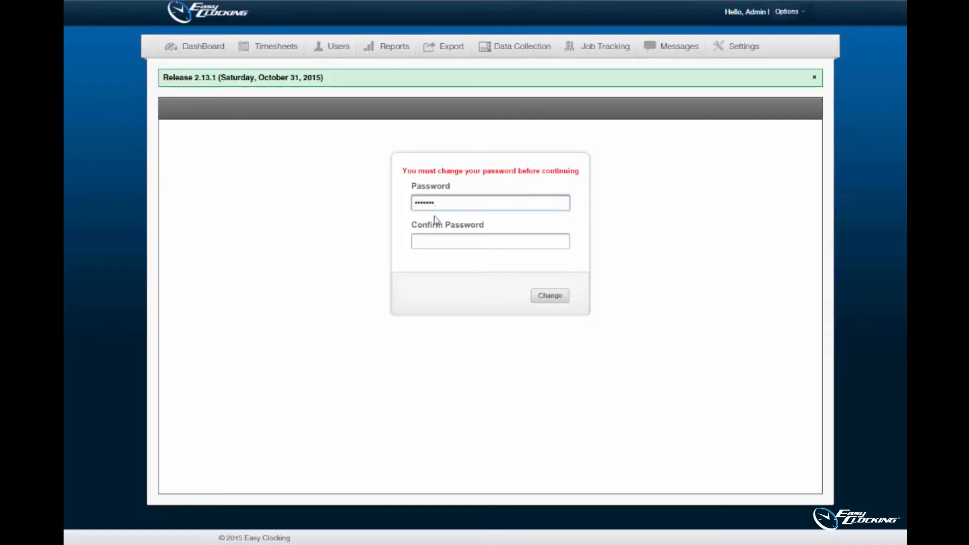
click(426, 241)
text(*******)
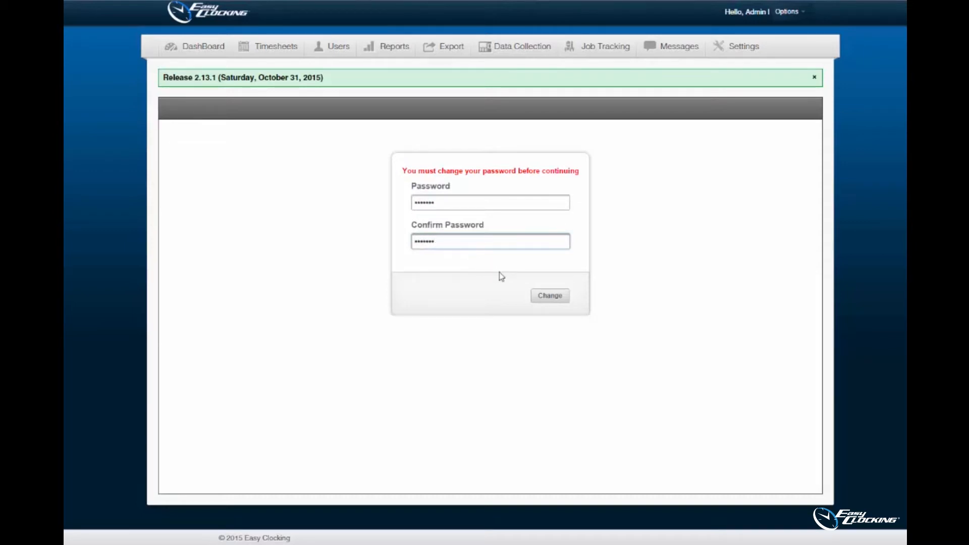
click(554, 302)
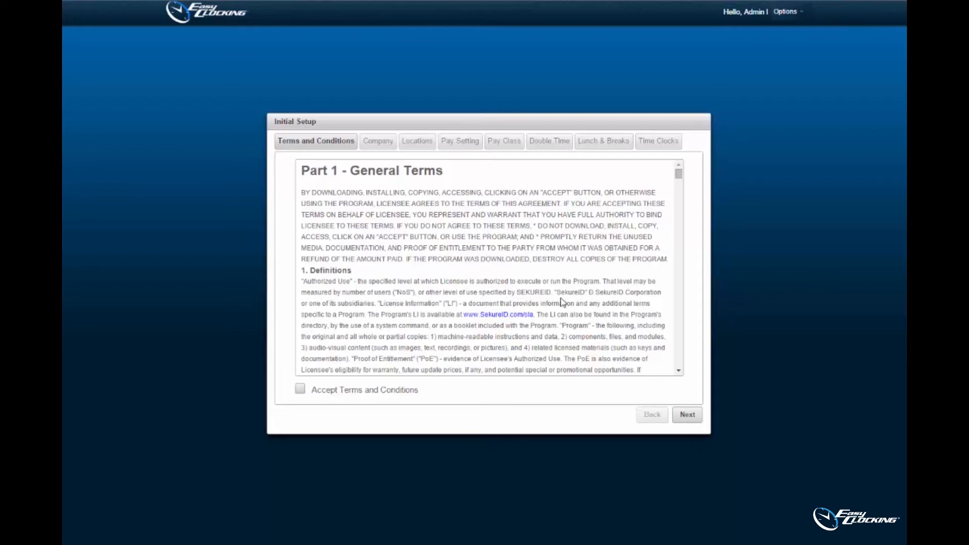
Step: Accept the terms and conditions, then keep the company details as given and continue to the locations setup
click(300, 390)
click(686, 415)
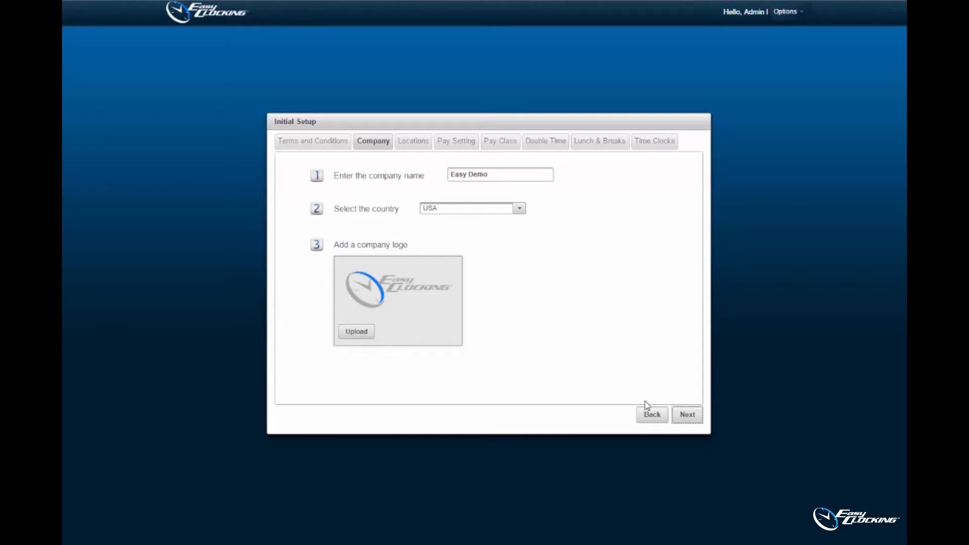
click(688, 422)
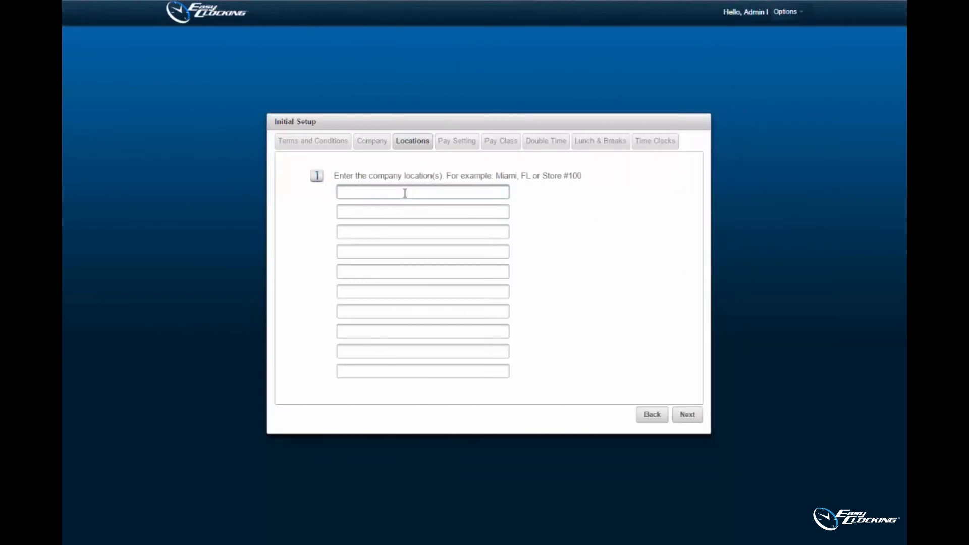
Step: Enter Main as the first company location and continue to the pay settings
text(Main)
click(681, 414)
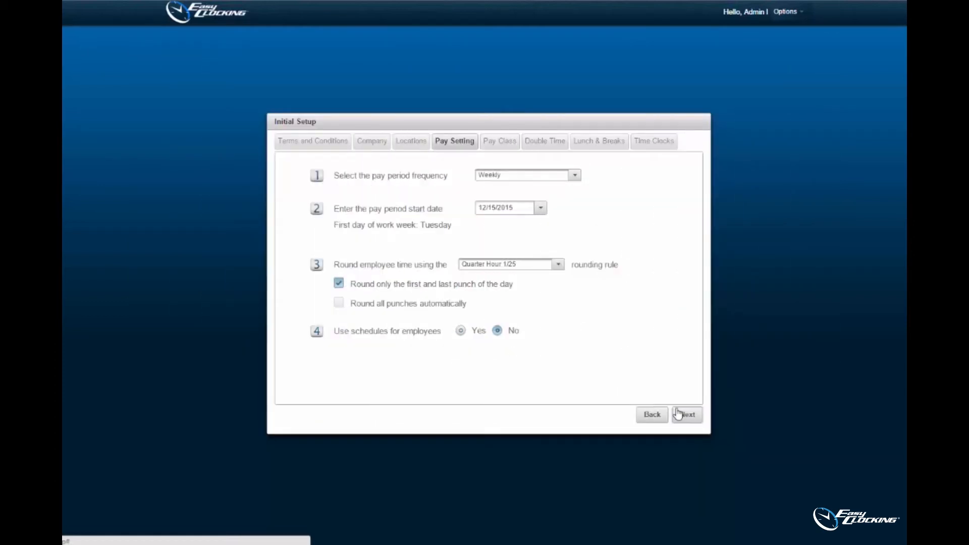
click(678, 414)
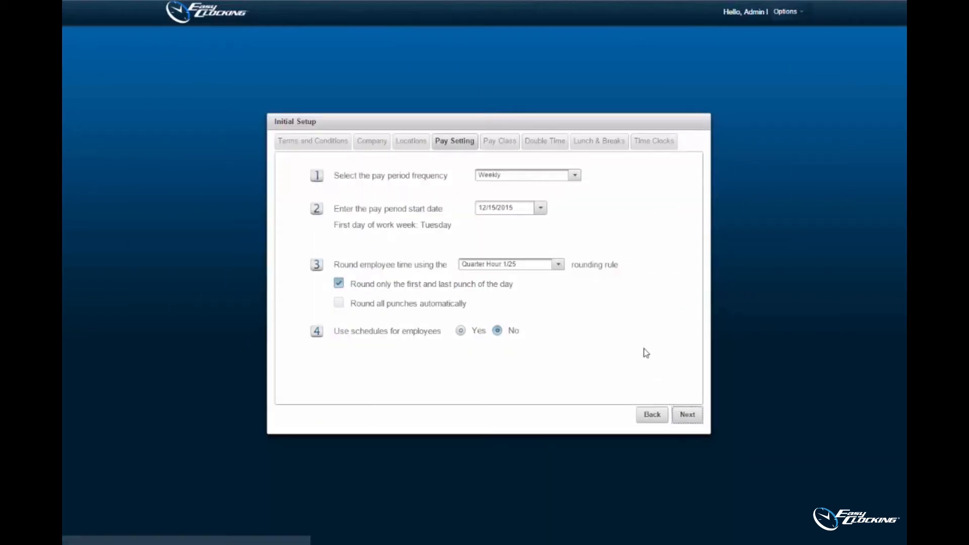
Step: Choose a Weekly pay period frequency and set the pay period start date to 12/21/2015
click(574, 180)
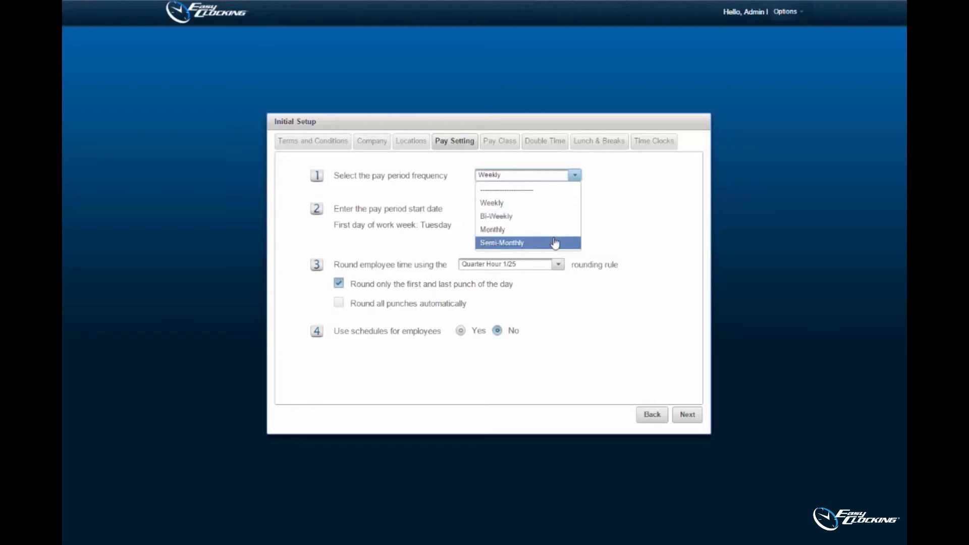
click(553, 206)
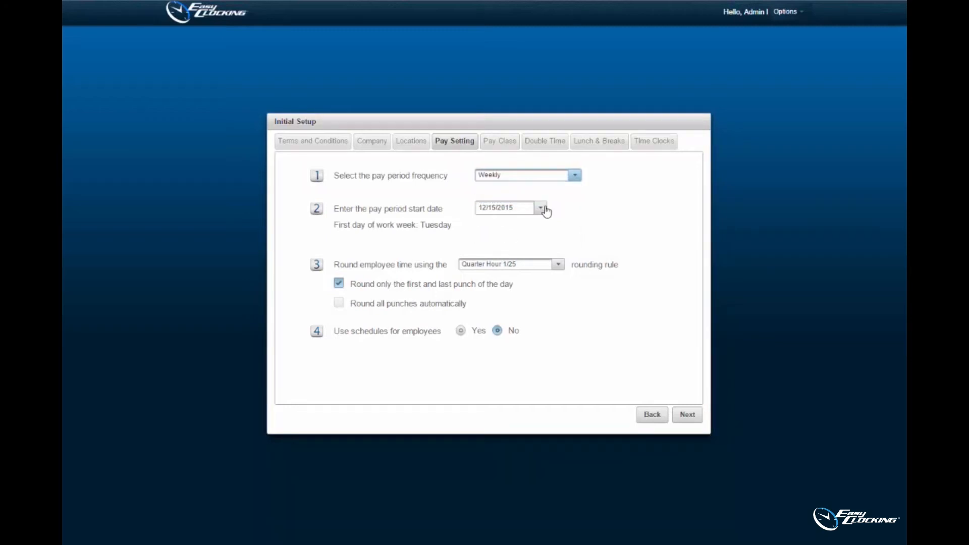
click(543, 207)
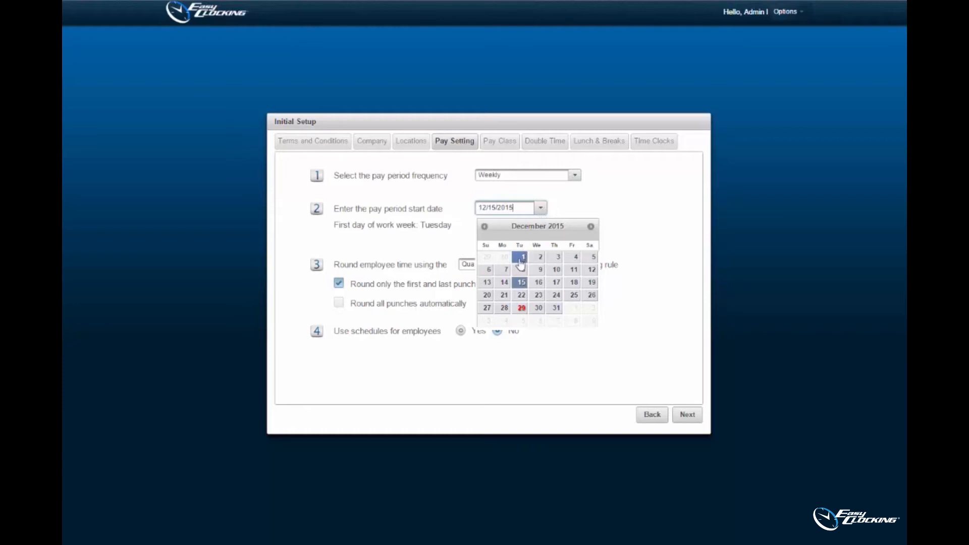
click(503, 297)
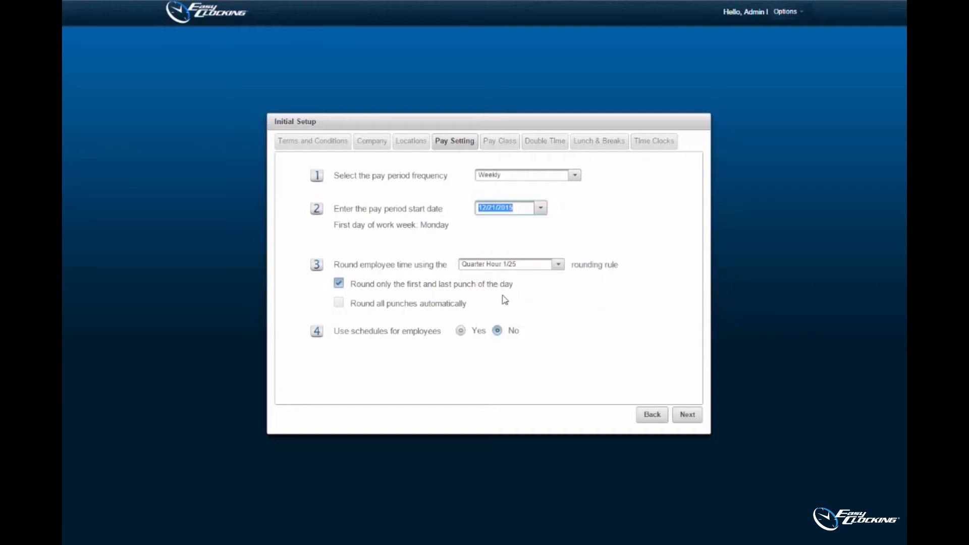
Step: Use the Quarter Hour 1/25 rule with all punches rounded automatically, enable employee schedules, and continue to the pay class setup
click(558, 264)
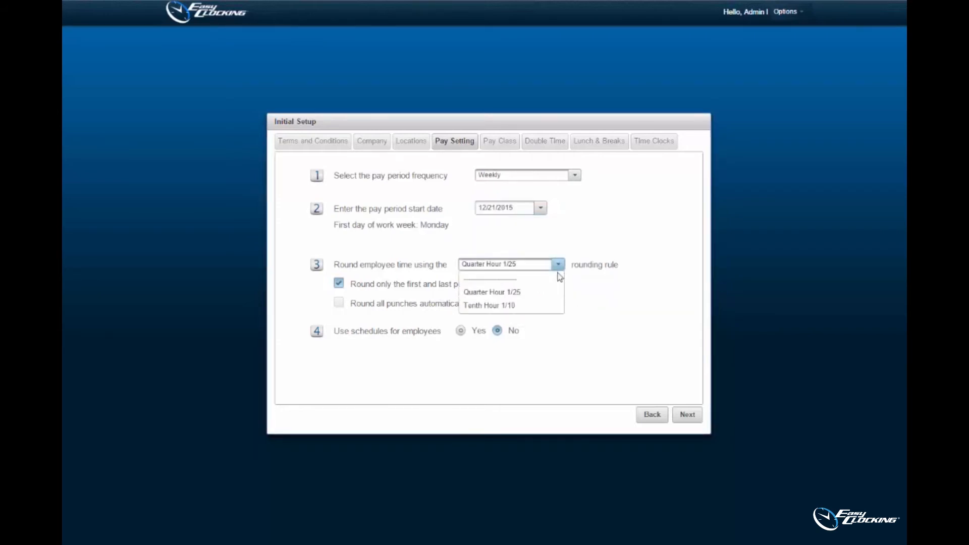
click(549, 301)
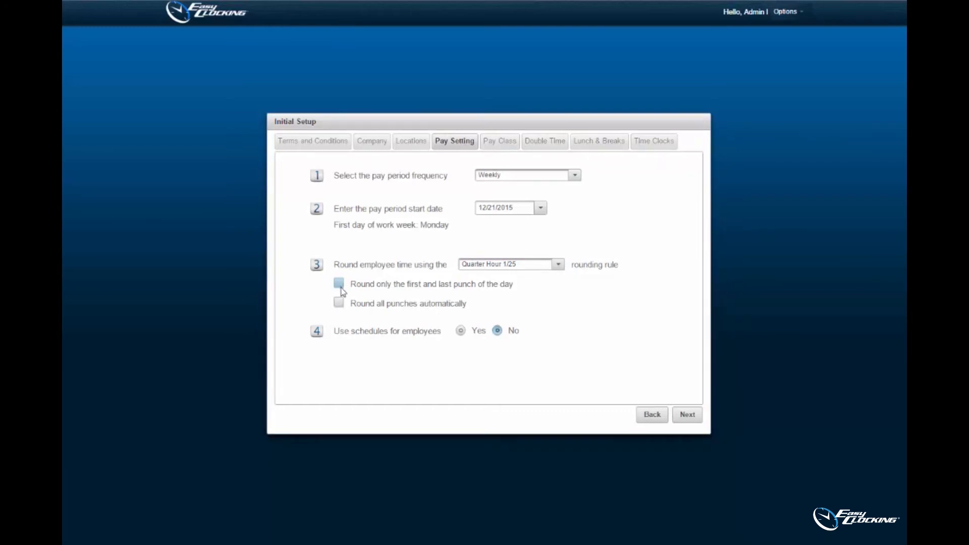
click(338, 303)
click(461, 332)
click(687, 415)
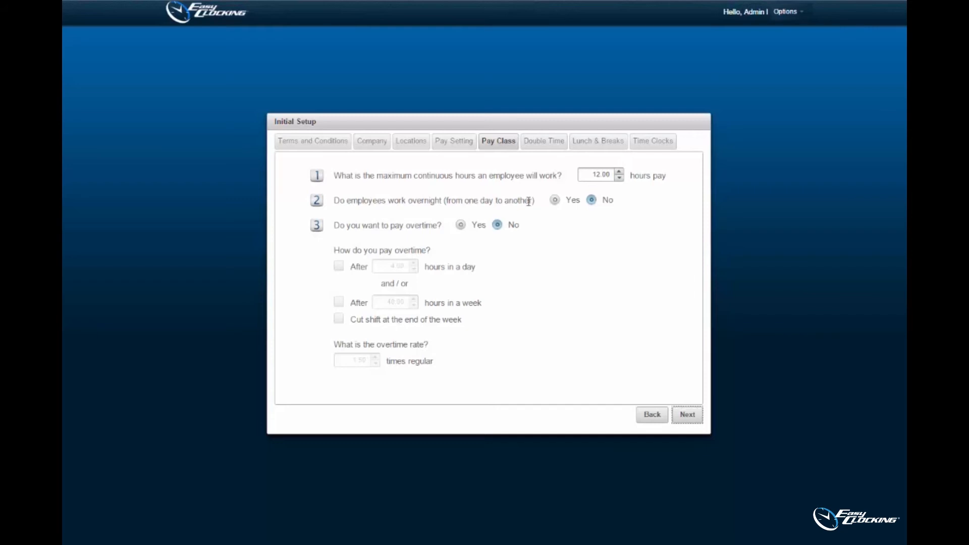
Step: Allow overnight work and enable overtime pay after 40 hours in a week, then continue to the double time setup
click(555, 202)
click(481, 226)
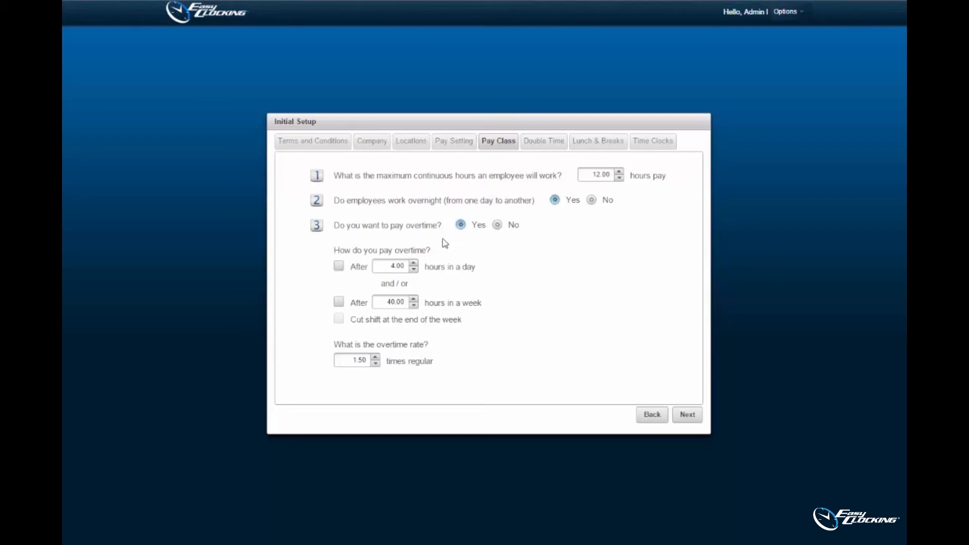
click(339, 302)
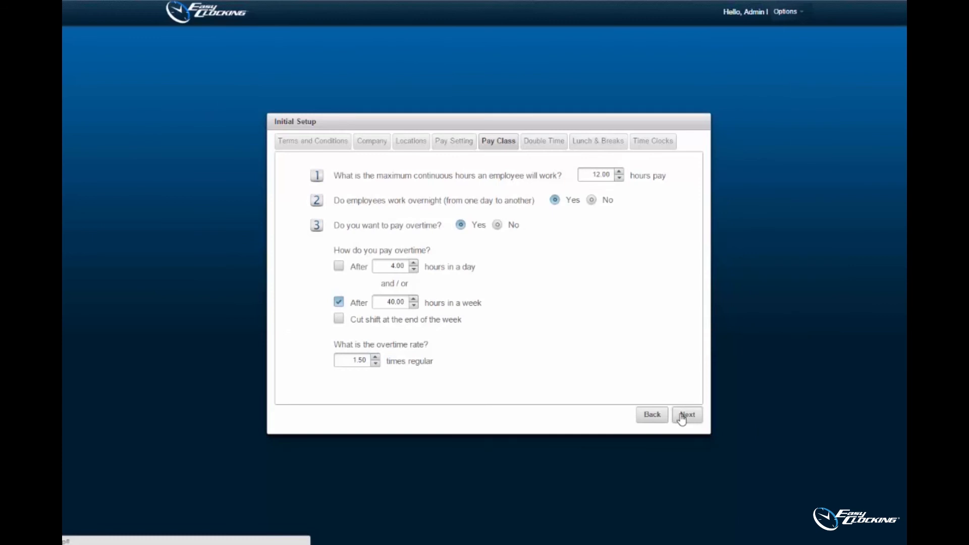
click(681, 418)
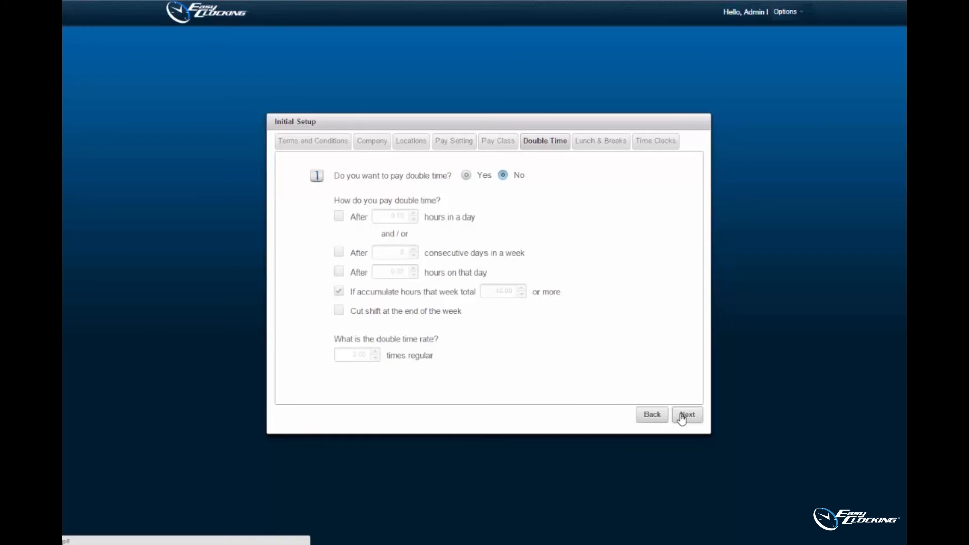
click(682, 417)
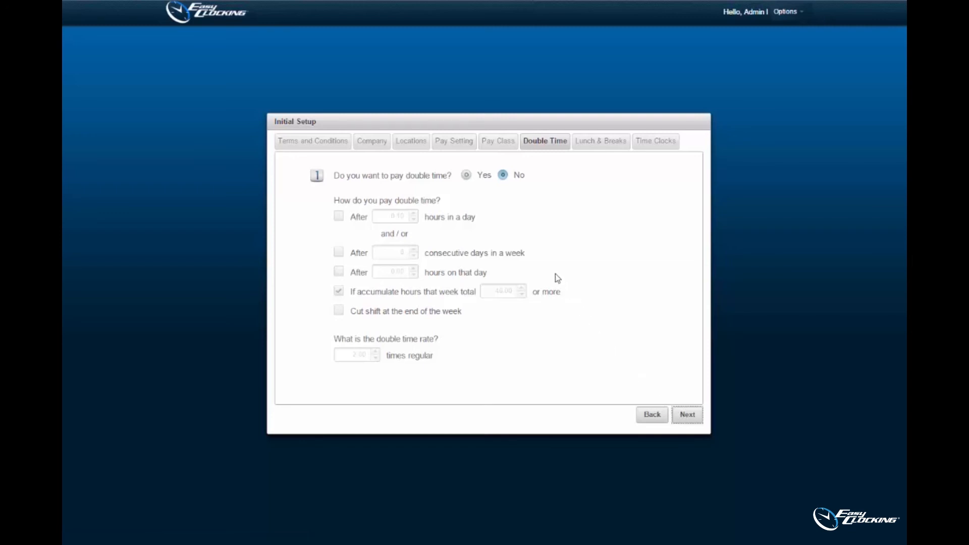
Step: Enable double time pay after 6 consecutive days in a week and continue to the lunch and breaks setup
click(473, 181)
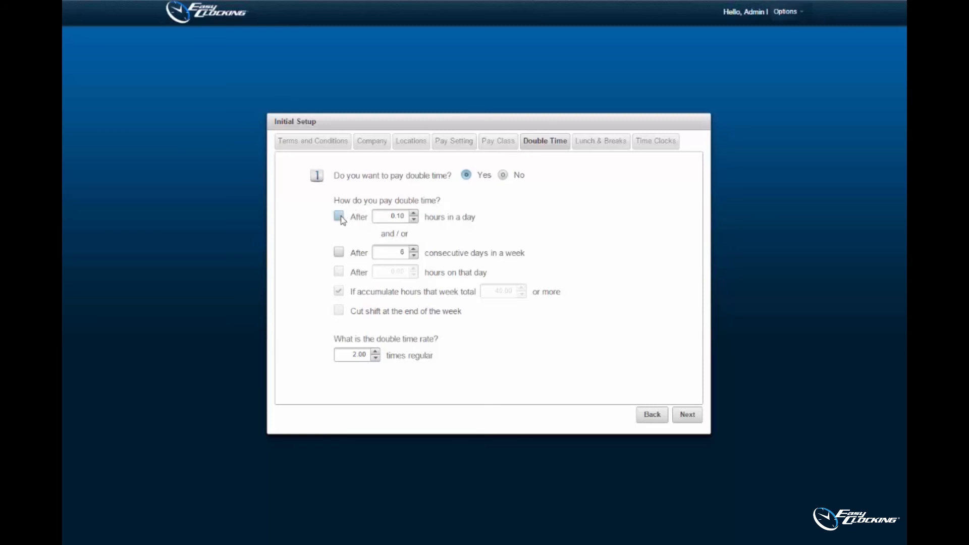
click(339, 252)
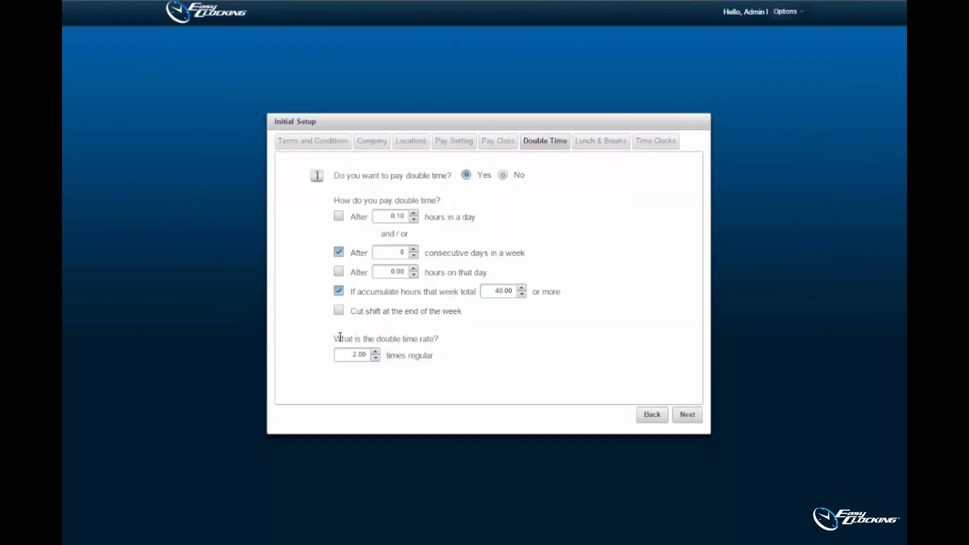
click(685, 415)
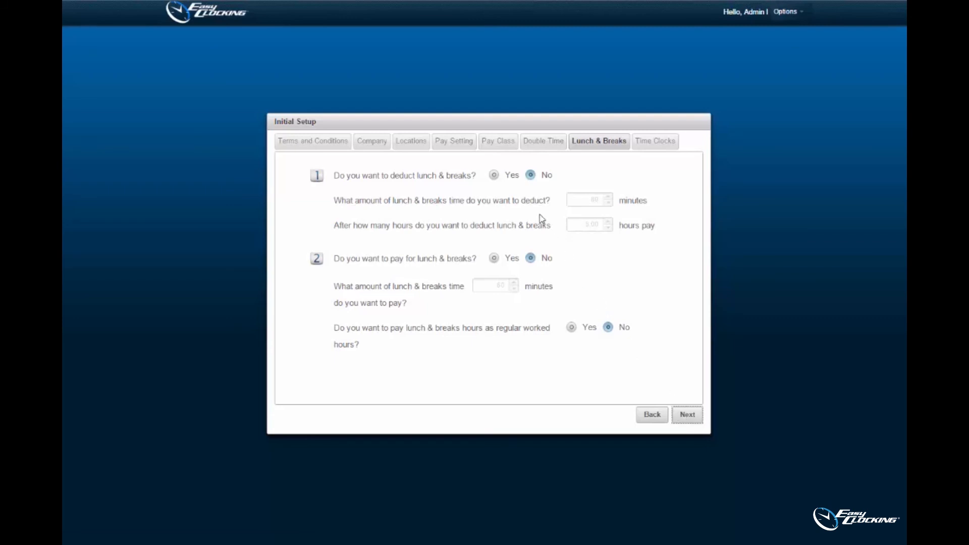
Step: Enable deducting and paying lunch and breaks, count them as regular worked hours, and continue to the time clocks setup
click(505, 181)
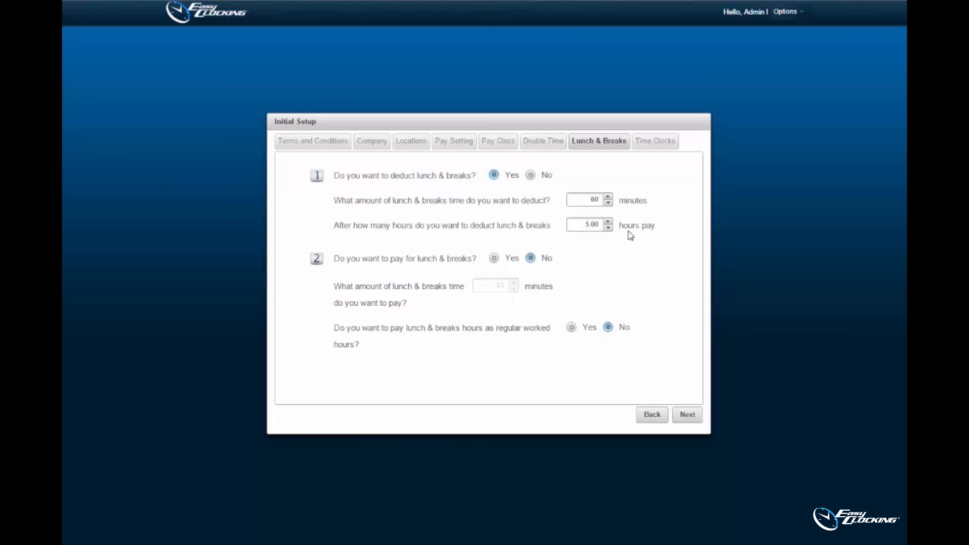
click(509, 260)
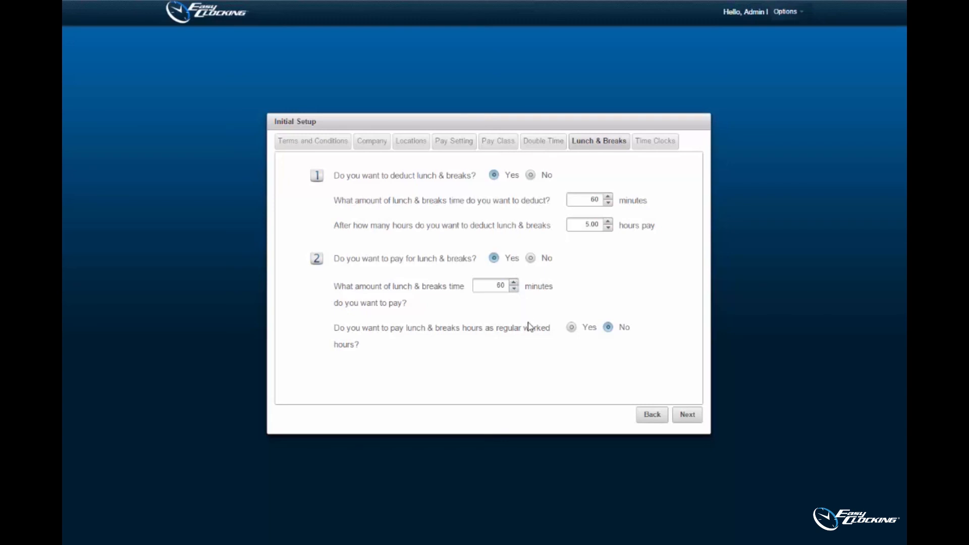
click(572, 328)
click(687, 415)
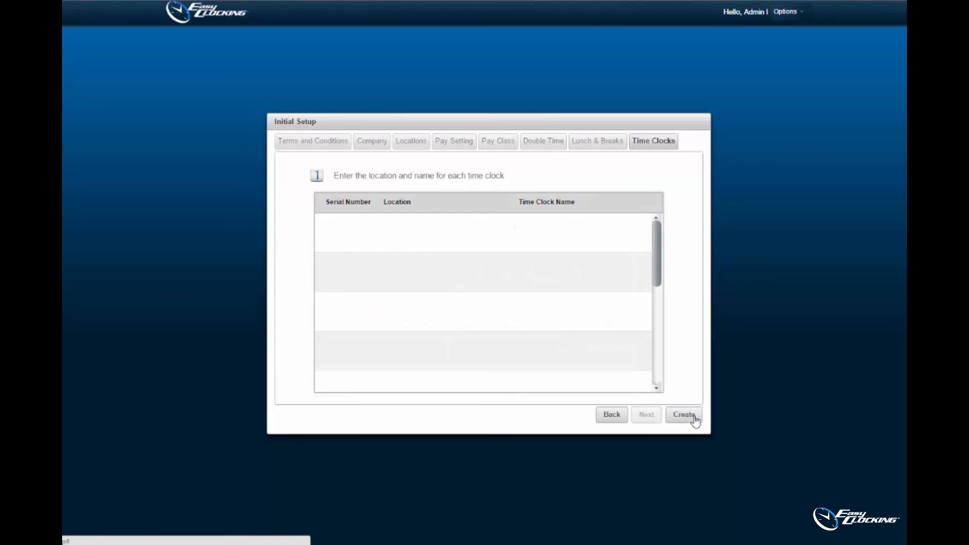